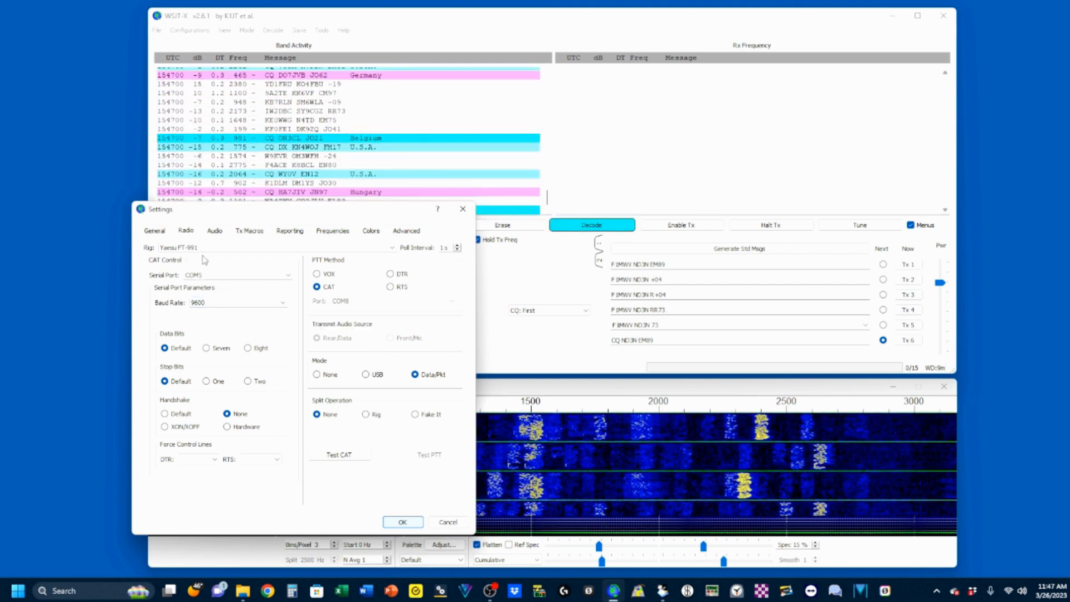
# Review the General settings and the decode highlighting colors, and close the settings without changes
pyautogui.click(155, 230)
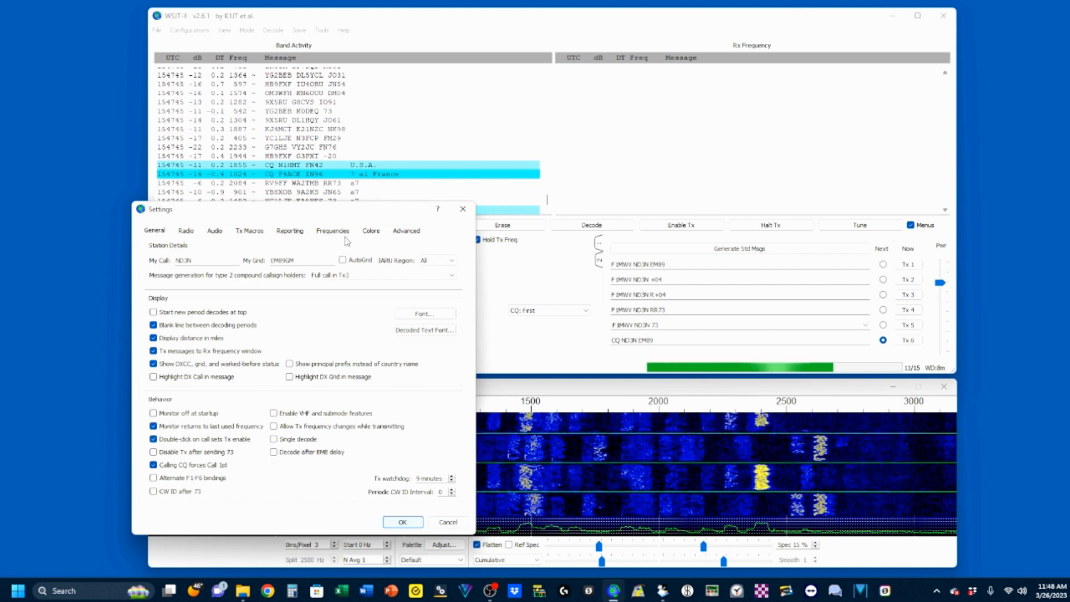
pyautogui.click(370, 232)
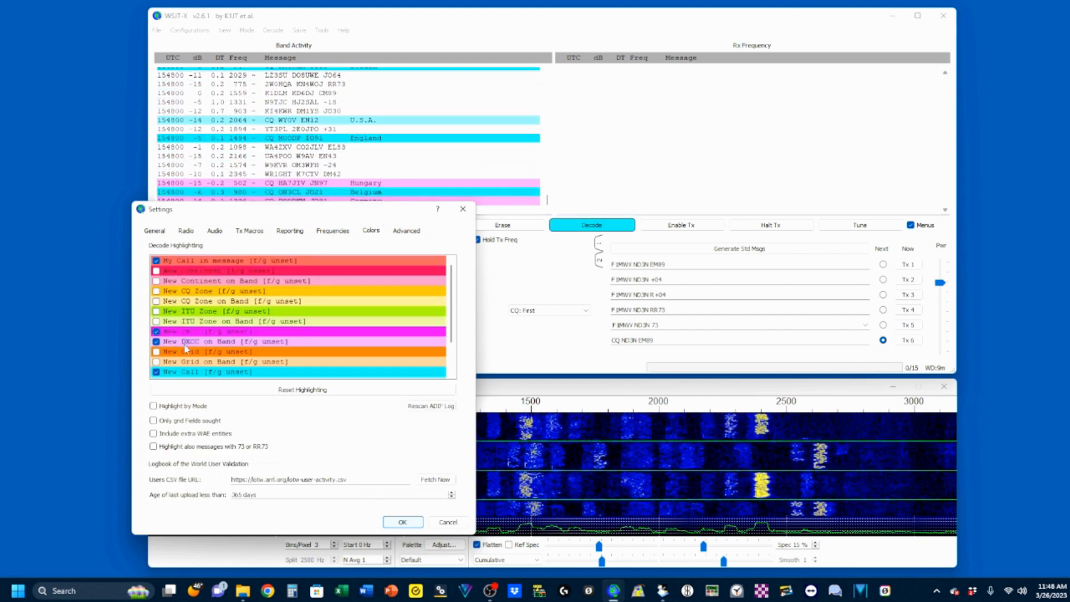
pyautogui.scroll(-2, 186, 349)
pyautogui.scroll(1, 201, 273)
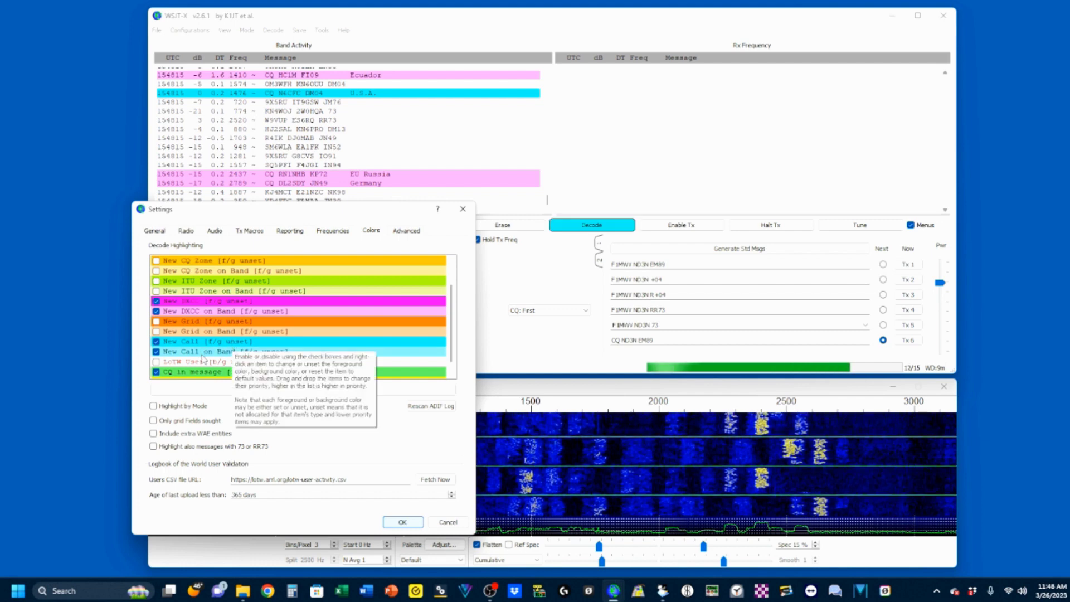
pyautogui.scroll(1, 196, 361)
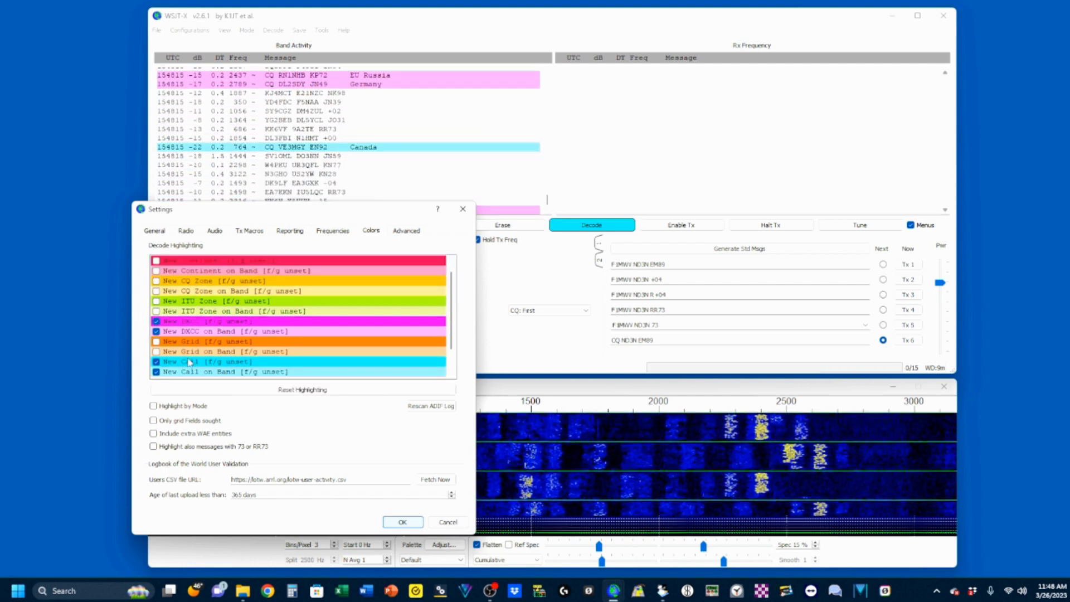
pyautogui.press('Escape')
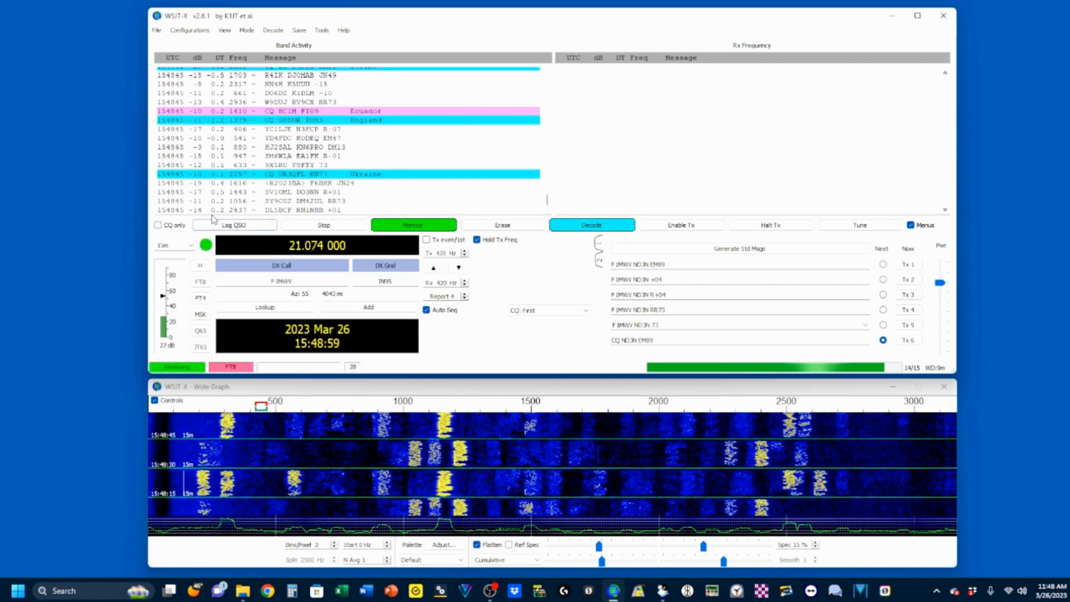
# Limit the band activity list to CQ messages only and answer the U.S. CQ from grid DM79
pyautogui.click(157, 225)
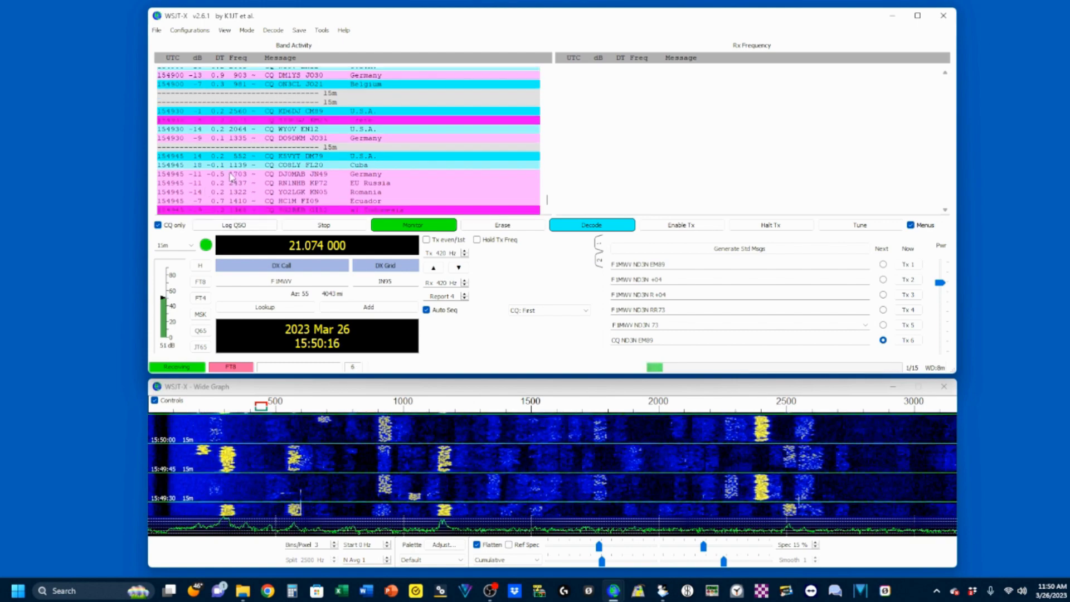
pyautogui.doubleClick(215, 158)
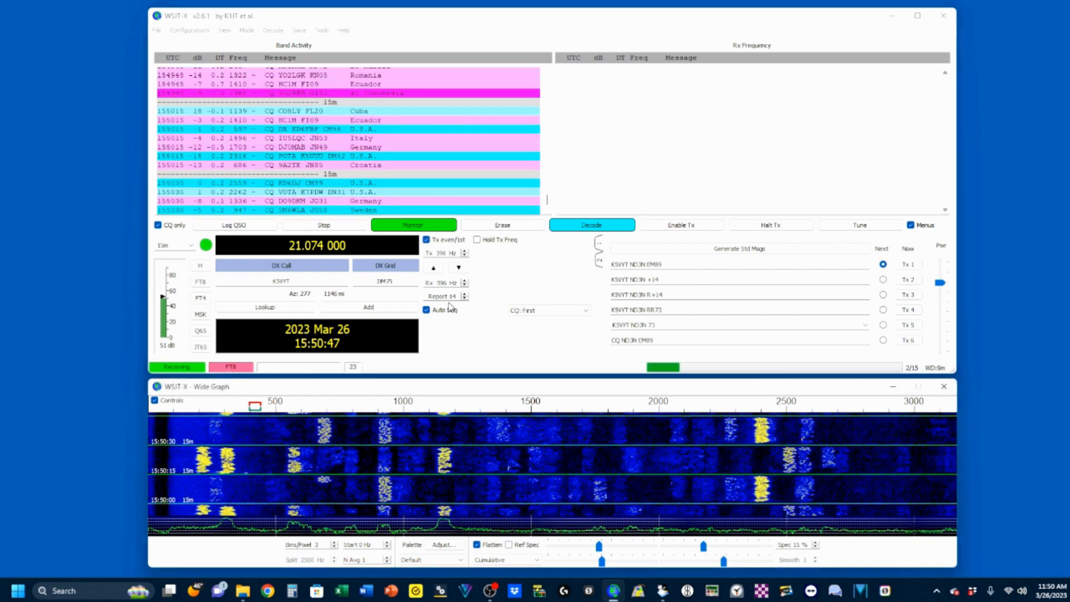
# Answer the U.S. CQ from grid CM99 at 2559 Hz, log the completed contact and resume monitoring
pyautogui.doubleClick(287, 184)
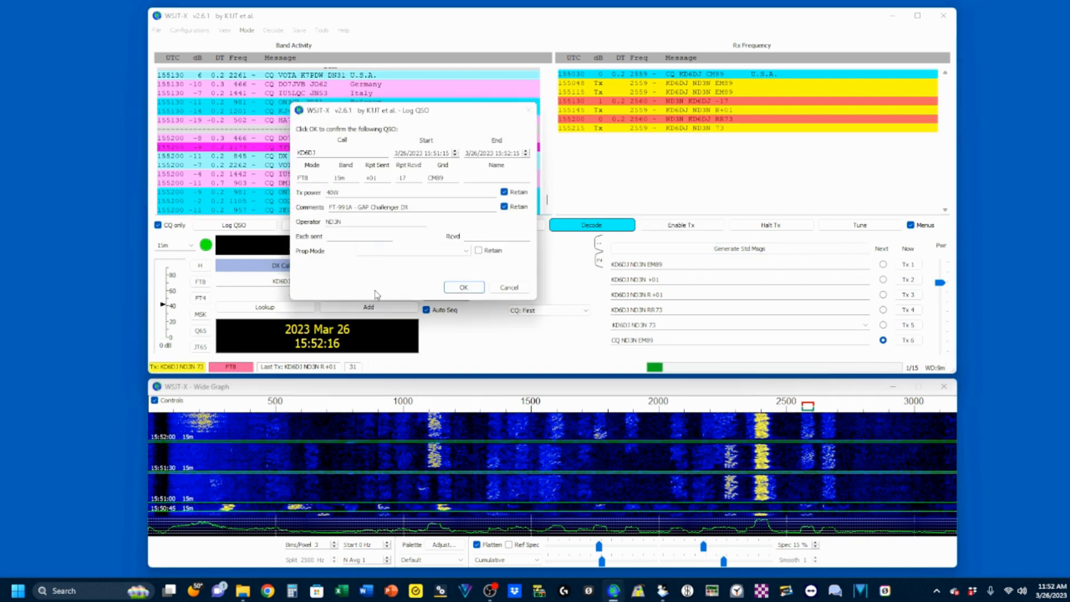
pyautogui.click(462, 287)
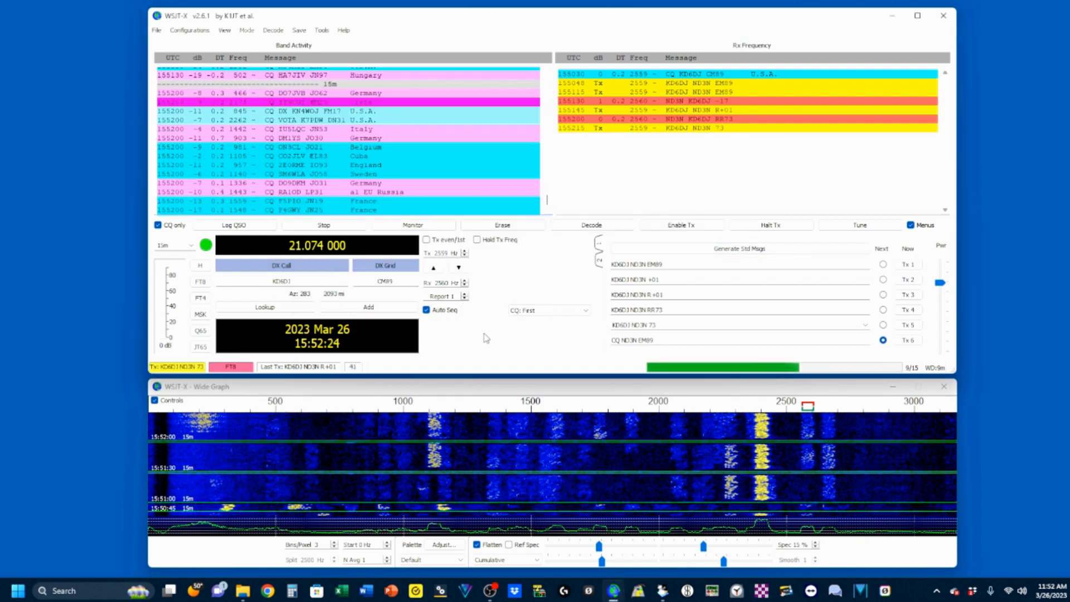
pyautogui.click(413, 224)
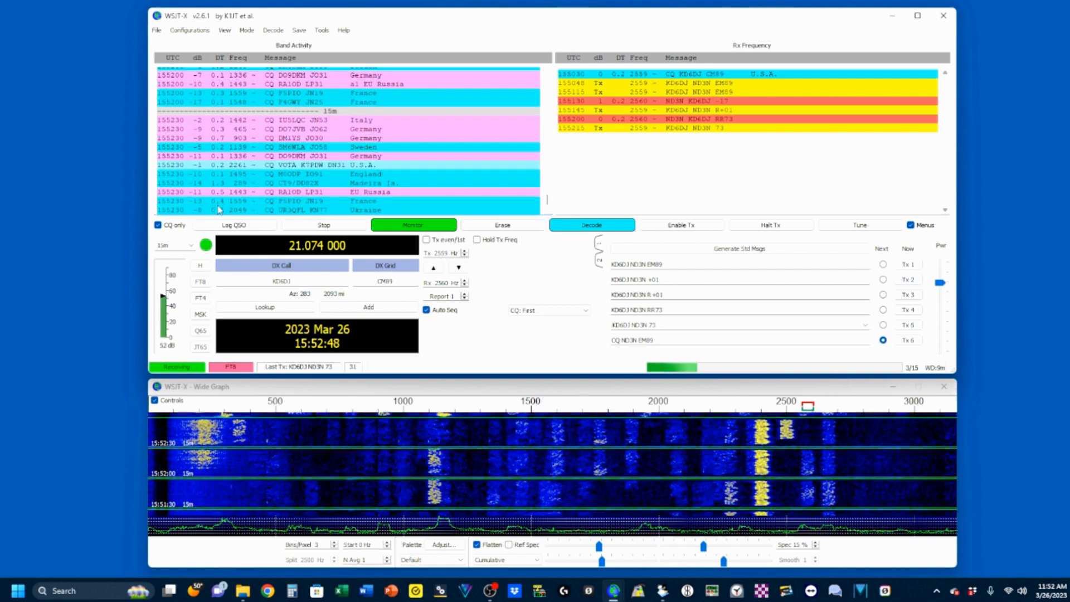
# Try to contact the Italian station calling CQ at 1442 Hz, and disable transmitting
pyautogui.doubleClick(233, 120)
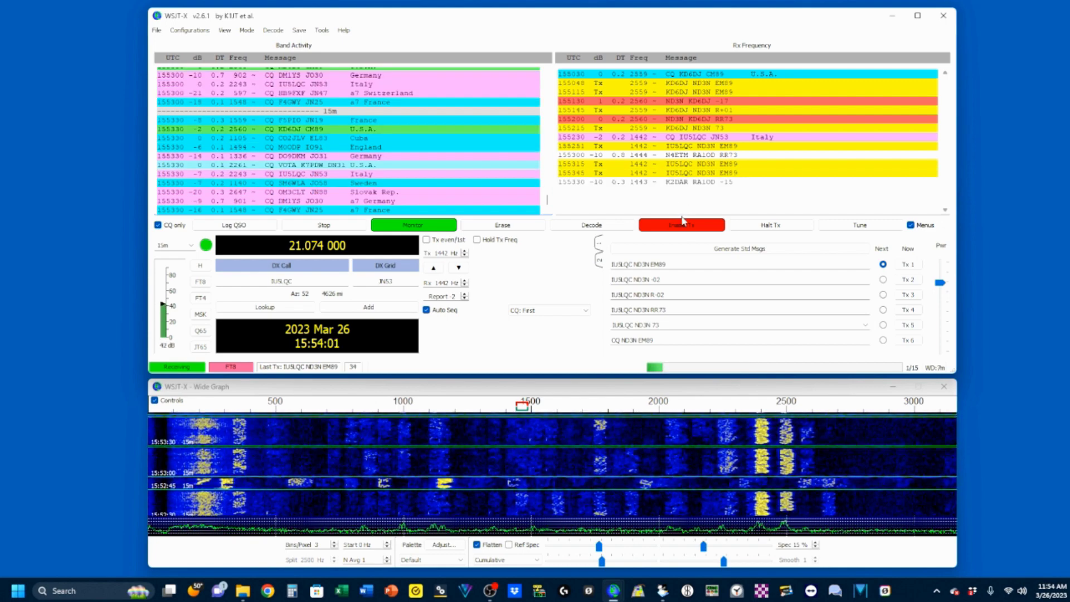
pyautogui.click(683, 223)
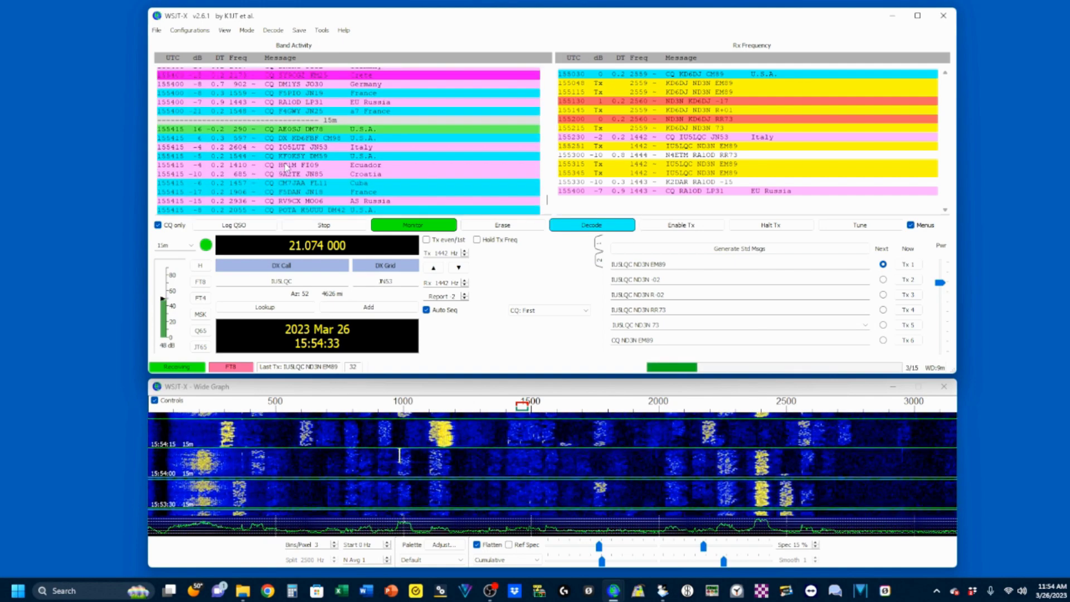
# Answer the Ecuadorian CQ from grid FI09 at 1410 Hz and log the completed contact
pyautogui.doubleClick(286, 166)
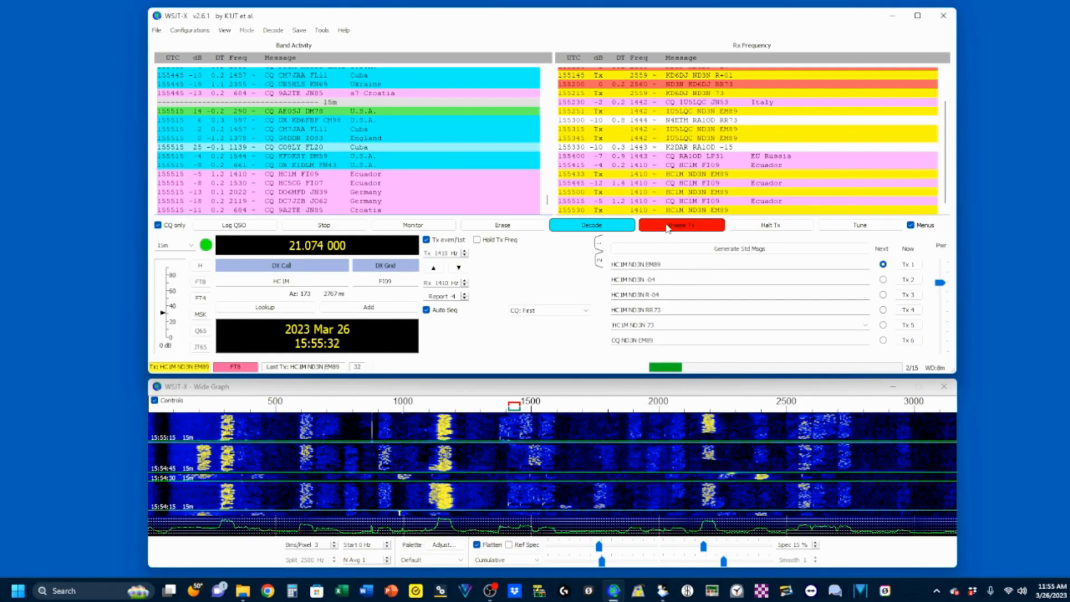
pyautogui.click(668, 228)
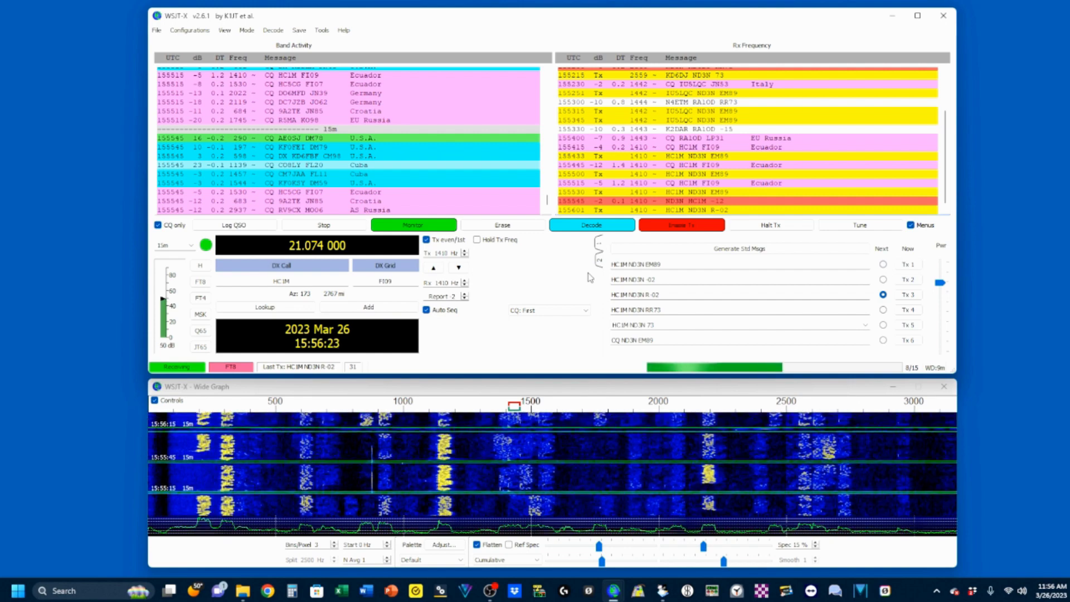
pyautogui.scroll(2, 294, 112)
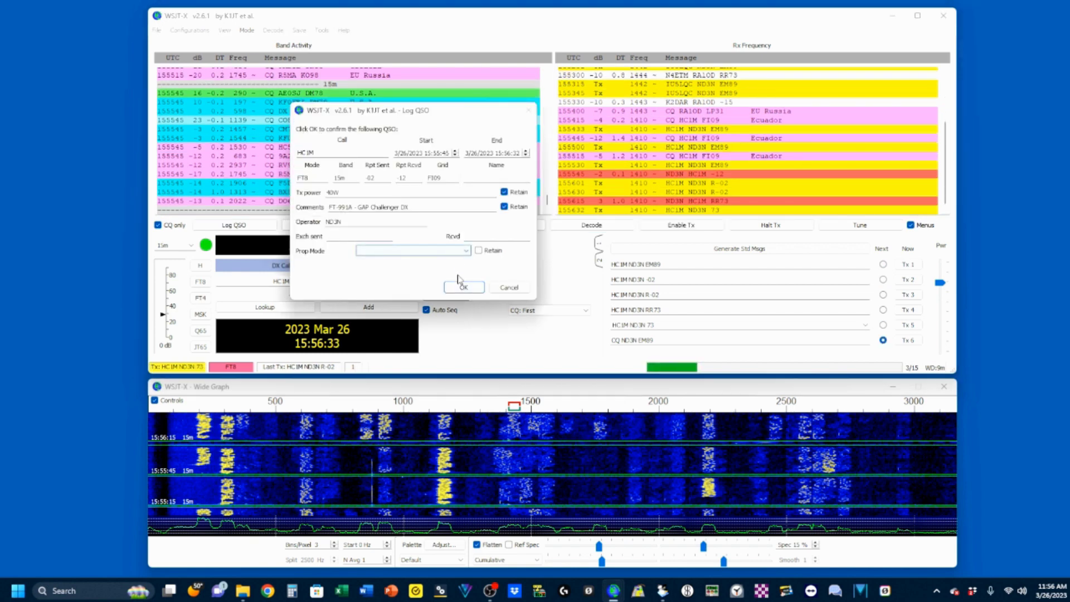
pyautogui.click(465, 289)
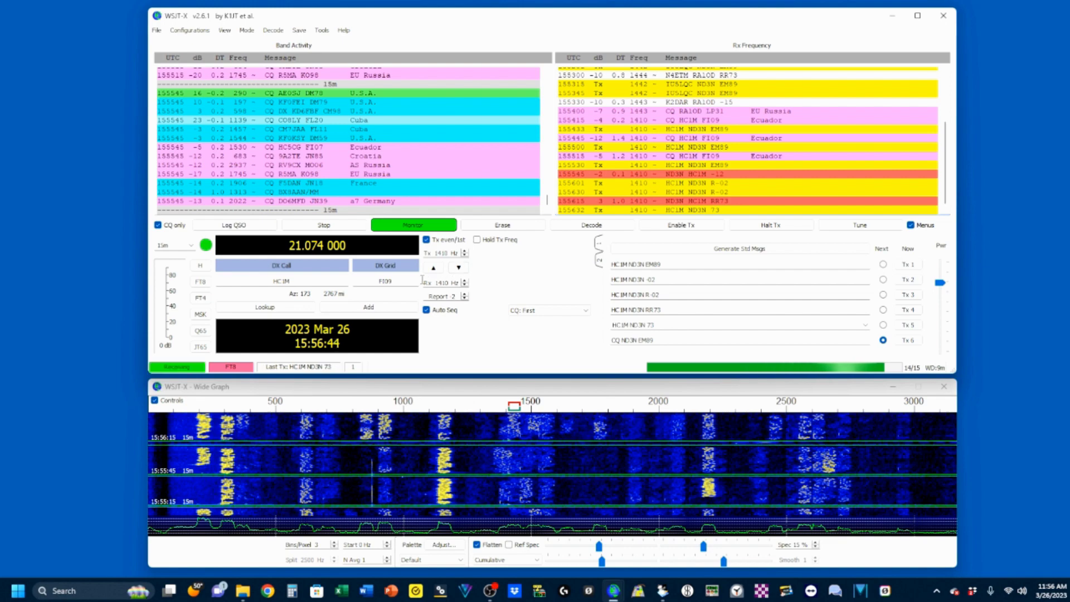
# Switch to the 10 m band at 28.074 MHz and raise the waterfall gain slightly
pyautogui.click(191, 245)
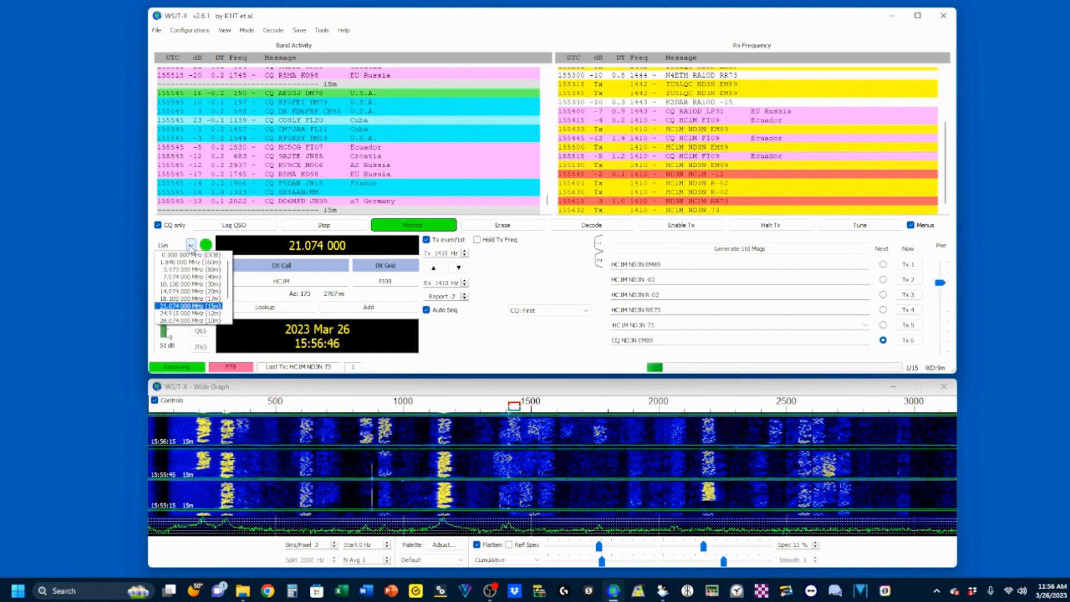
pyautogui.click(190, 322)
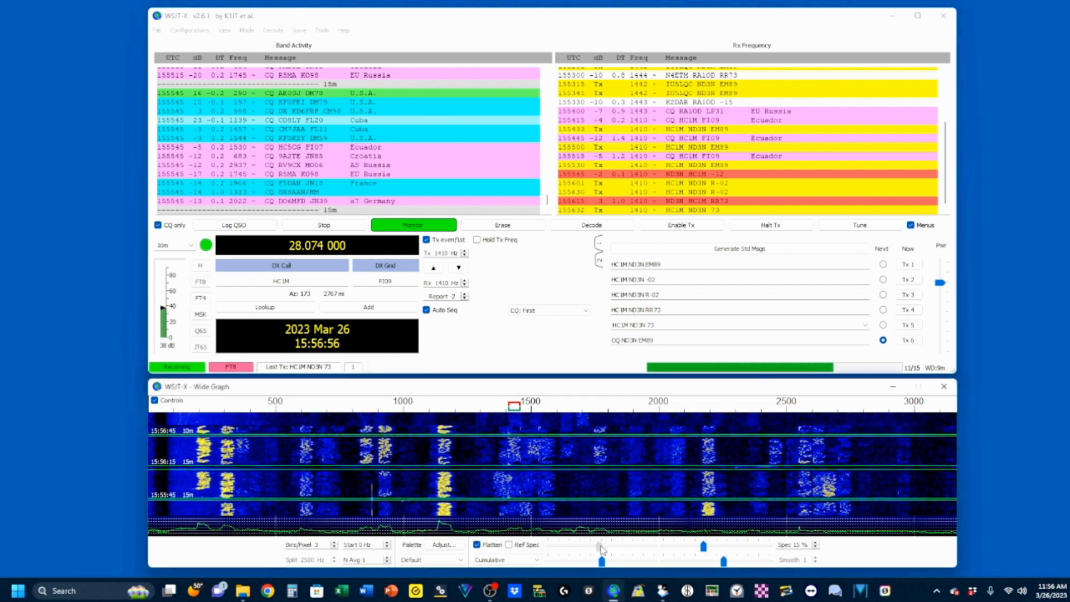
pyautogui.moveTo(600, 547); pyautogui.dragTo(613, 547)
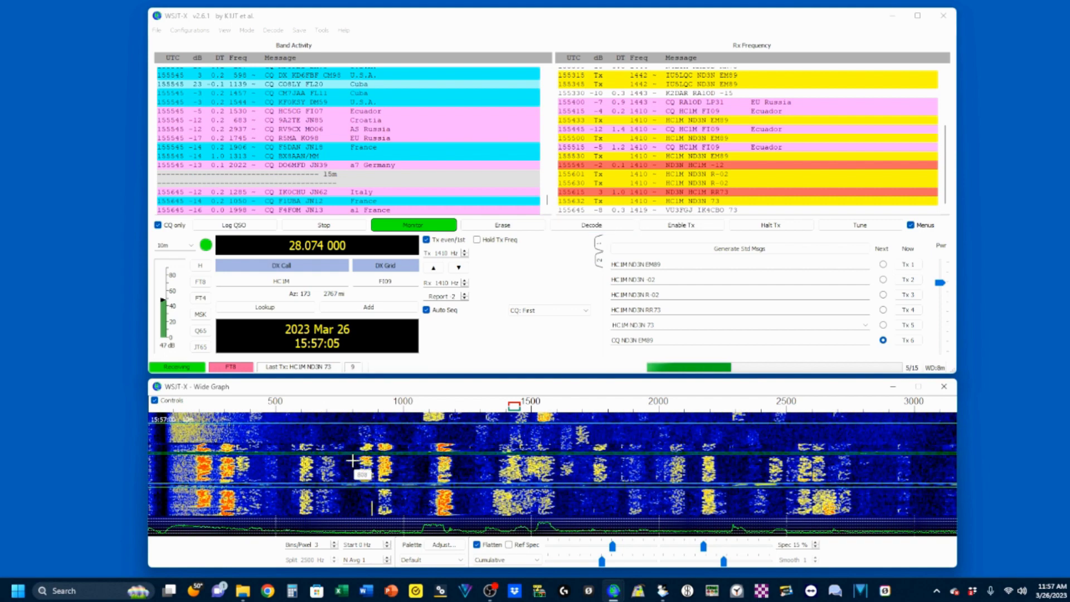
# Set the Tx and Rx offsets to 734 Hz and erase the messages in both decode windows
pyautogui.keyDown('ctrl'); pyautogui.click(335, 415); pyautogui.keyUp('ctrl')
pyautogui.rightClick(731, 190)
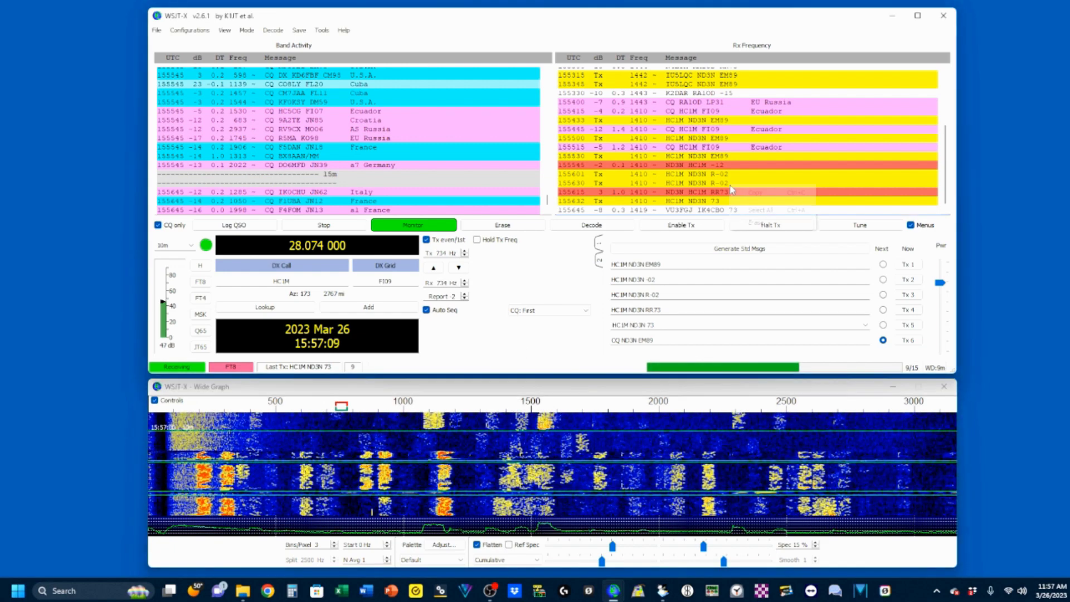
pyautogui.click(759, 222)
pyautogui.rightClick(466, 129)
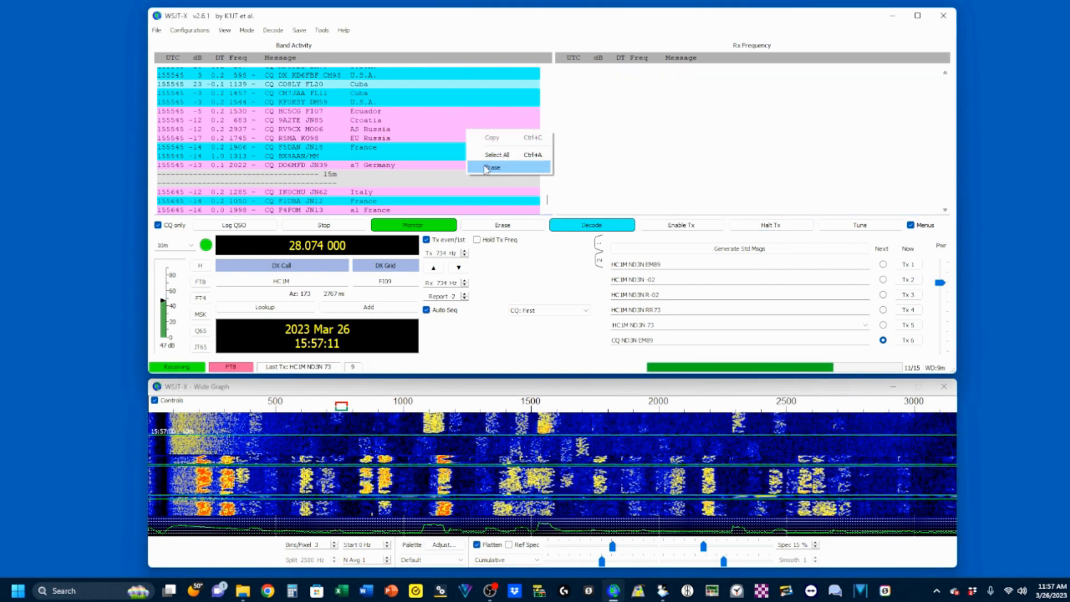
pyautogui.click(488, 167)
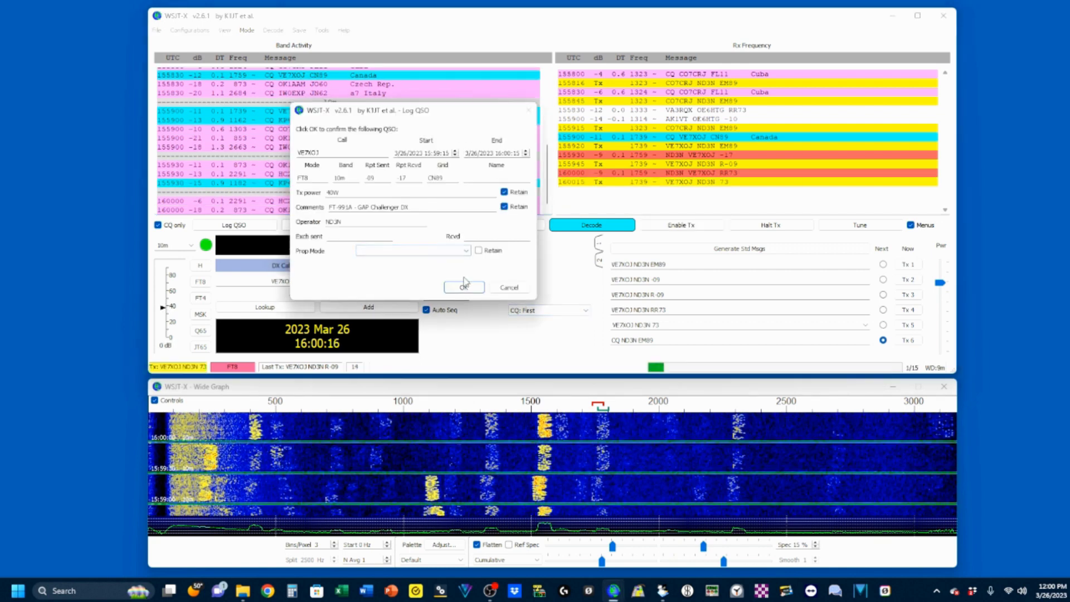
# Log the completed contact with the Canadian station in grid CN89 and set the Tx and Rx offsets to 800 Hz
pyautogui.click(464, 288)
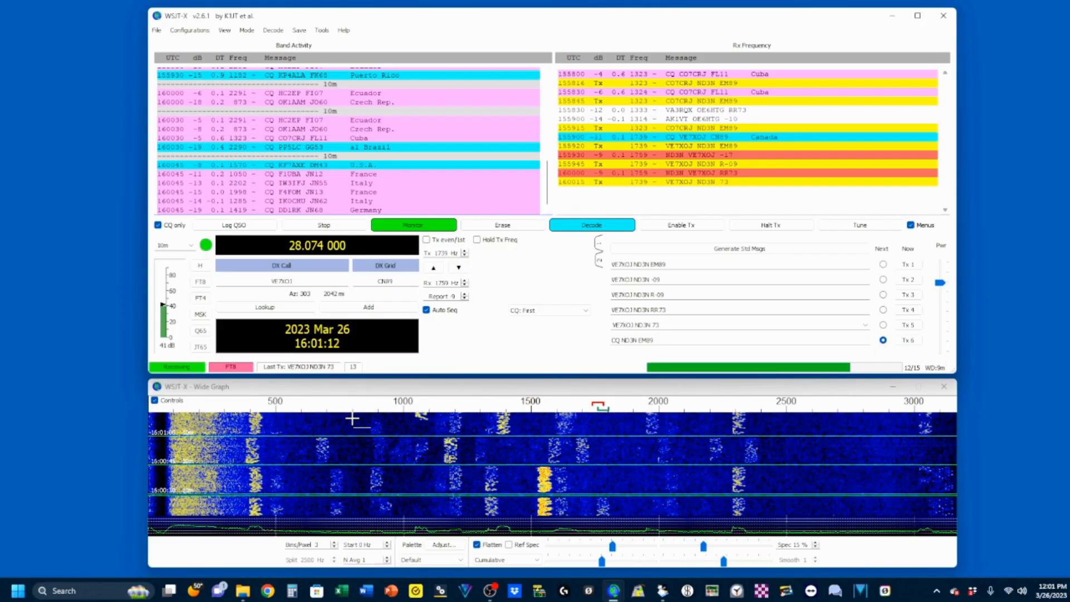
pyautogui.keyDown('ctrl'); pyautogui.click(352, 419); pyautogui.keyUp('ctrl')
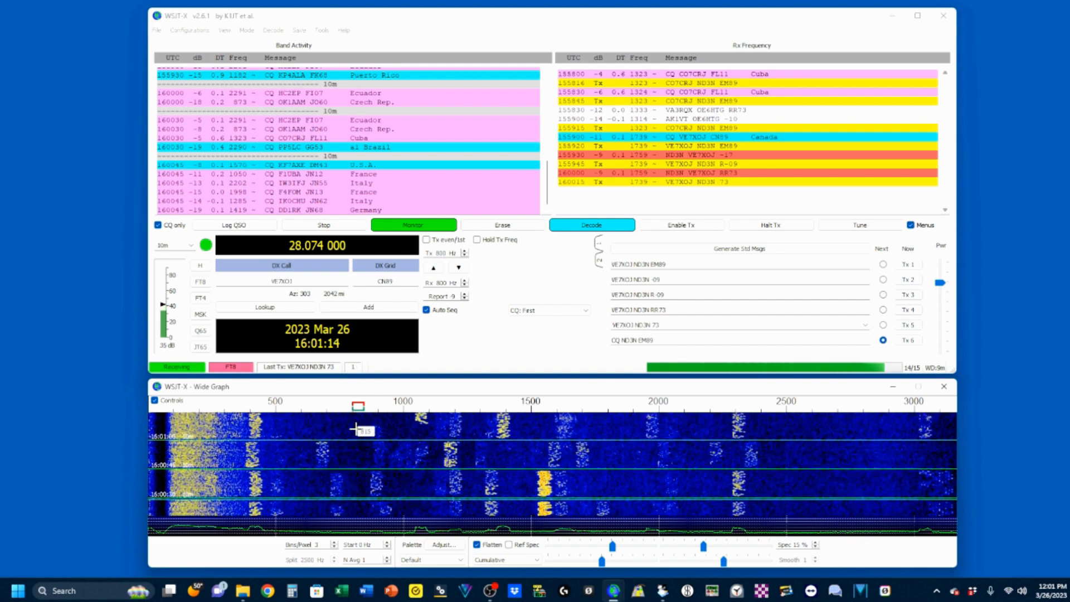
# Erase the messages in the Rx Frequency window and the Band Activity window
pyautogui.rightClick(719, 124)
pyautogui.click(729, 155)
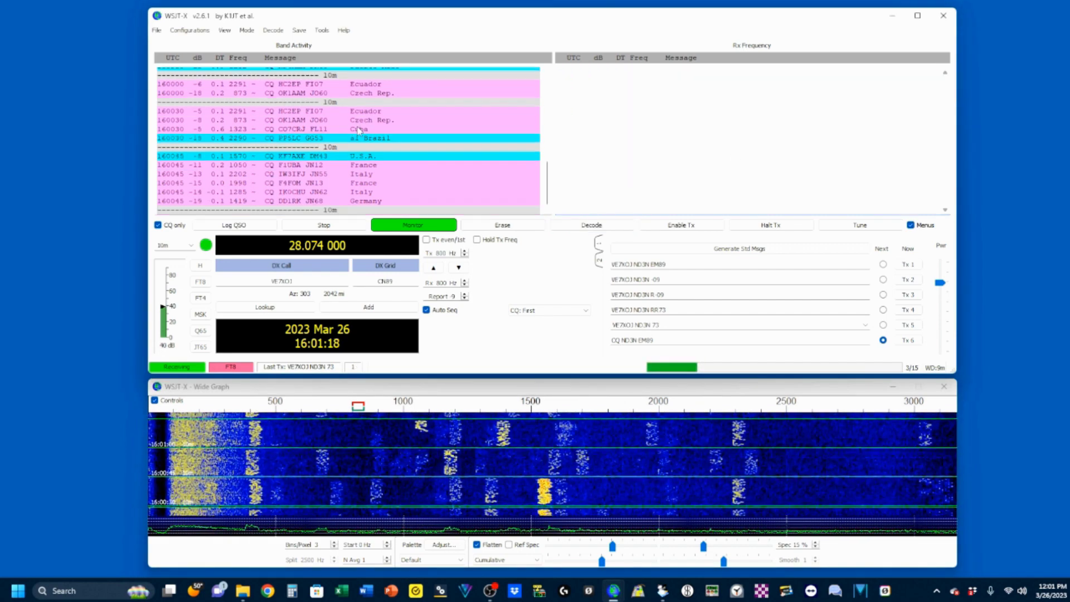
pyautogui.rightClick(359, 131)
pyautogui.click(369, 161)
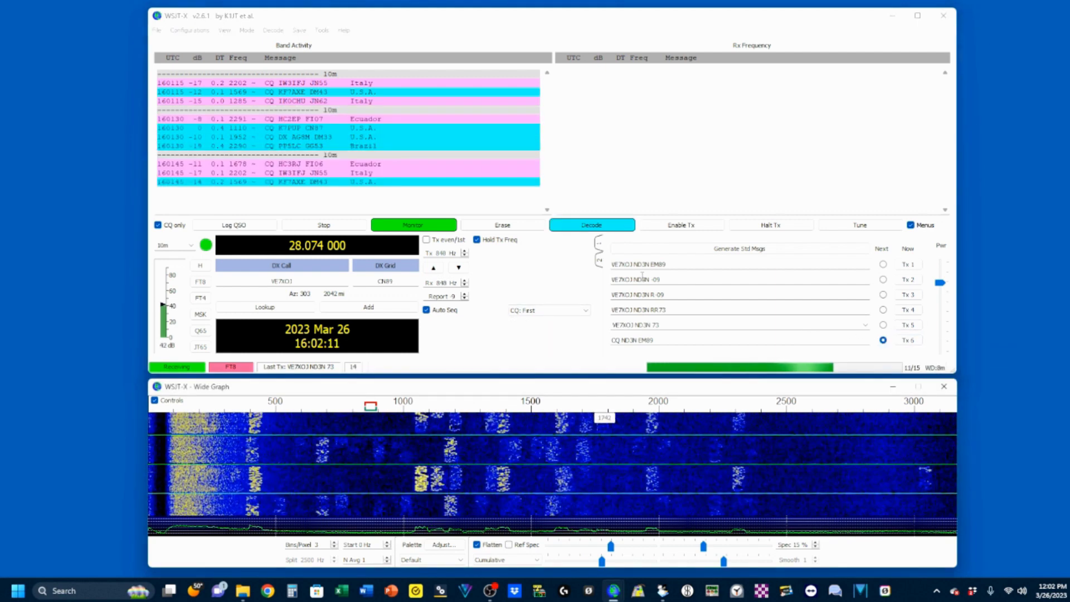
# Enable transmitting to call CQ at 848 Hz and log the completed contact with the answering station
pyautogui.click(683, 224)
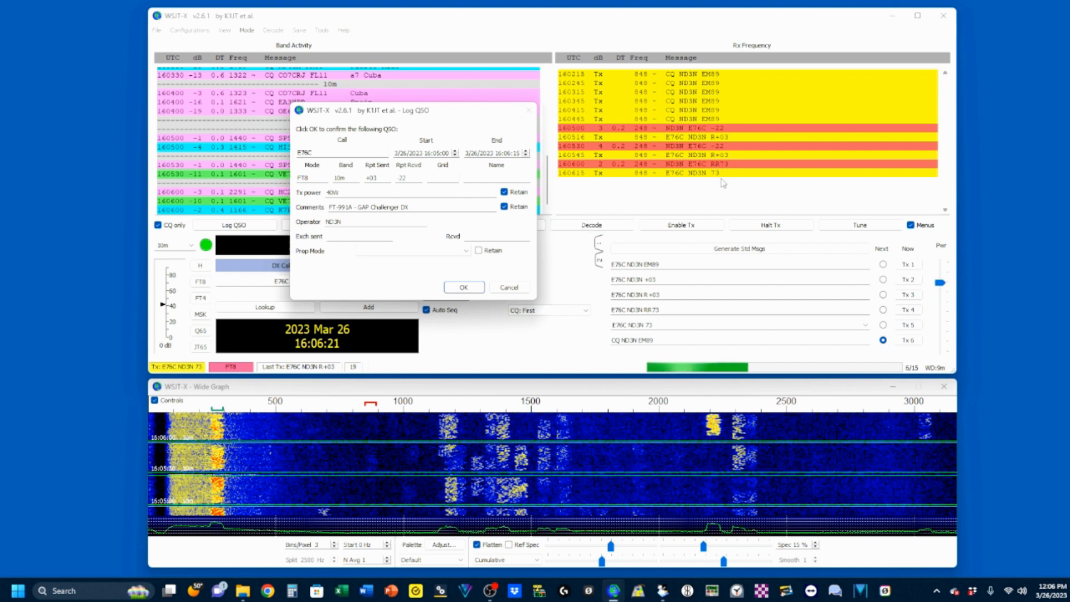
pyautogui.click(468, 291)
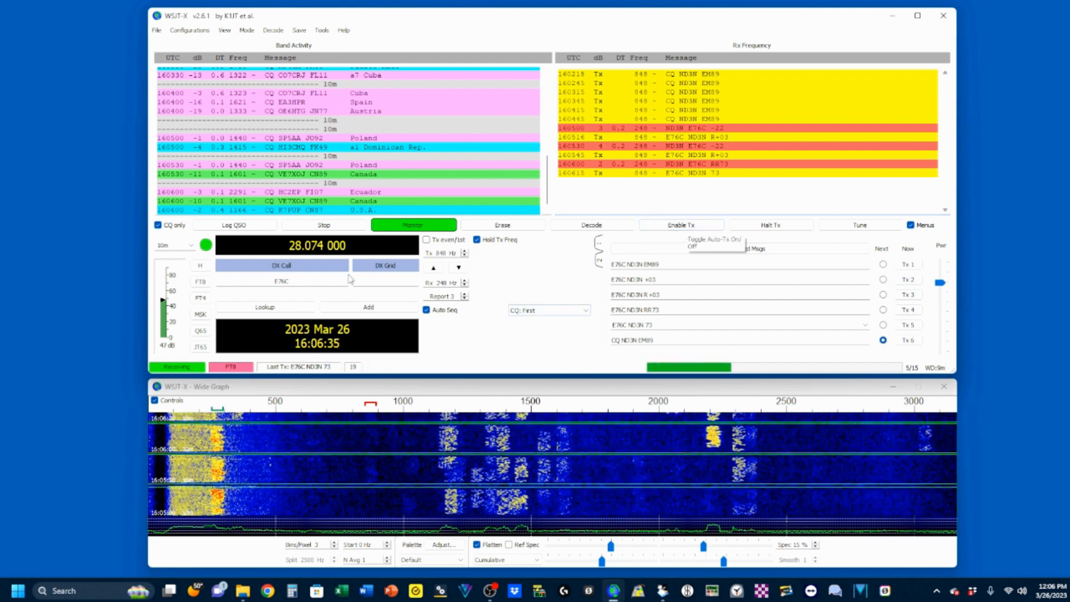
# Switch to the 20 m band at 14.074 MHz and raise the waterfall gain slightly
pyautogui.click(191, 245)
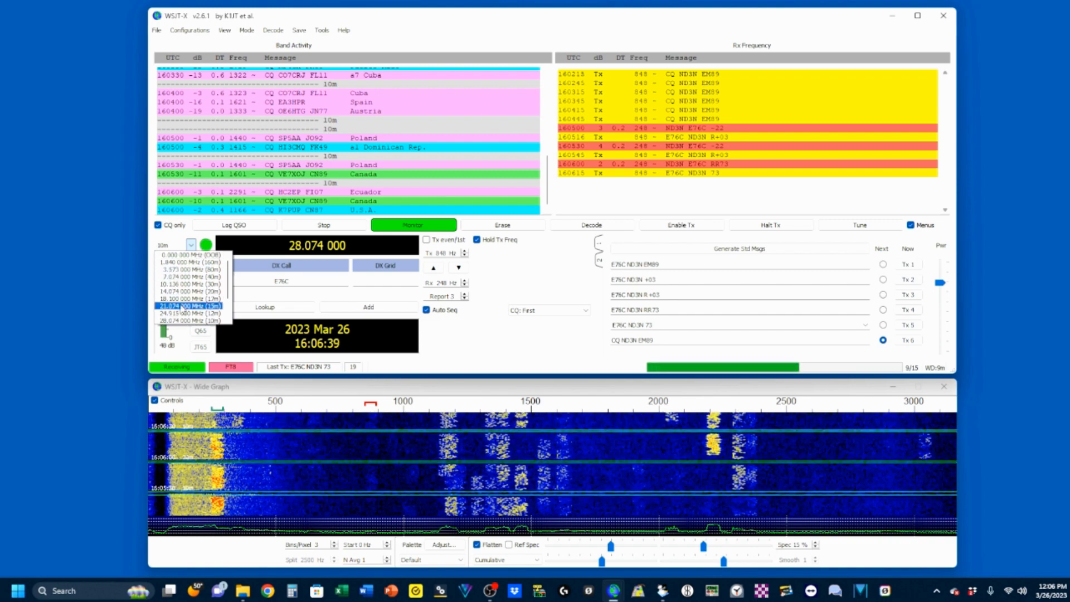
pyautogui.click(190, 291)
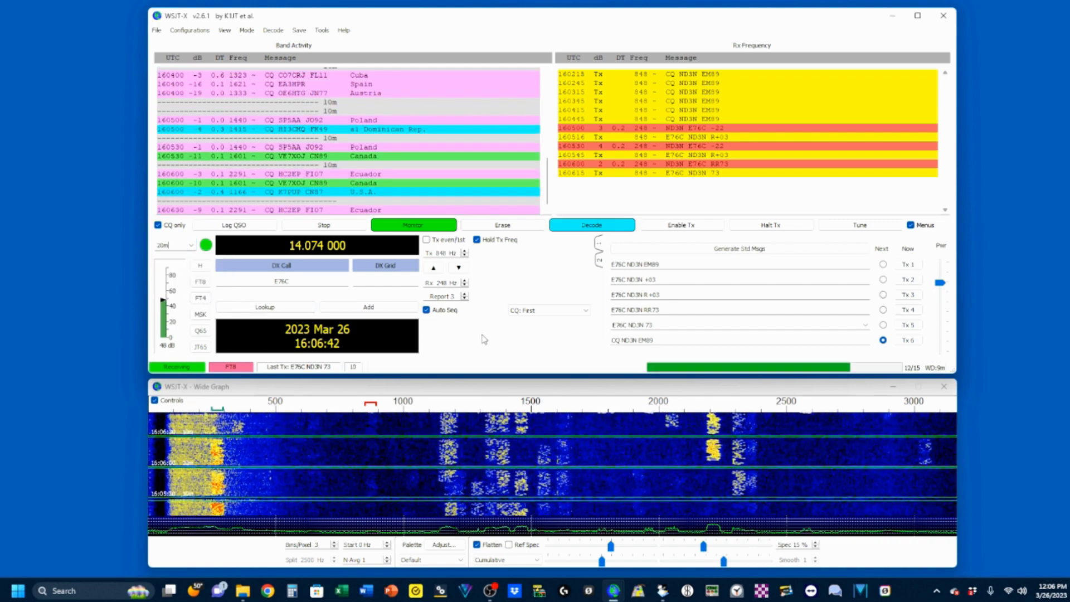
pyautogui.moveTo(610, 546); pyautogui.dragTo(623, 546)
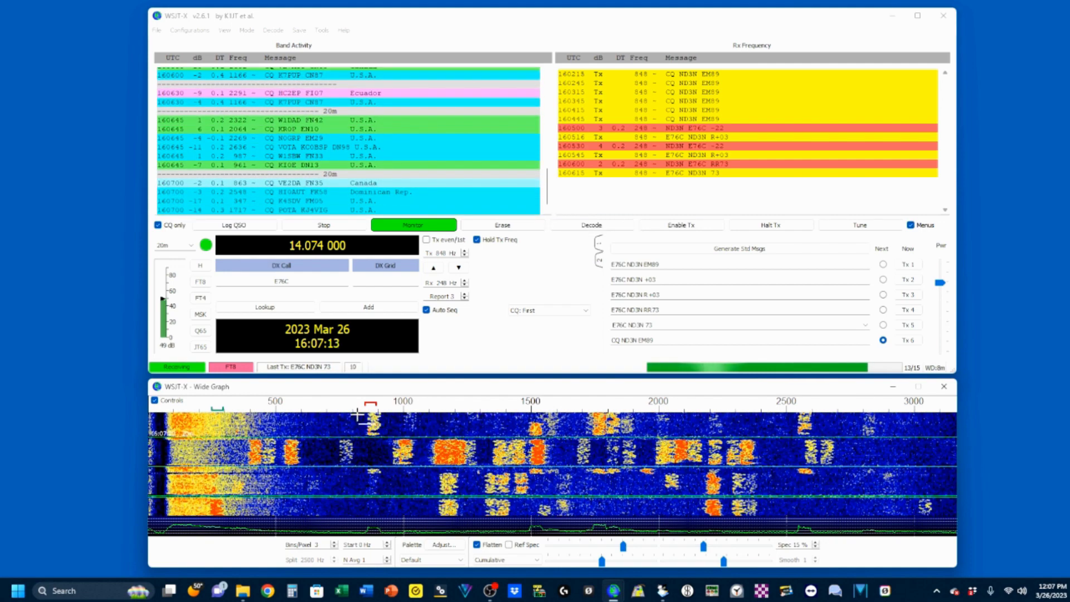
# Set the Tx and Rx offsets to 813 Hz on the waterfall and lower the waterfall gain
pyautogui.keyDown('ctrl'); pyautogui.click(357, 418); pyautogui.keyUp('ctrl')
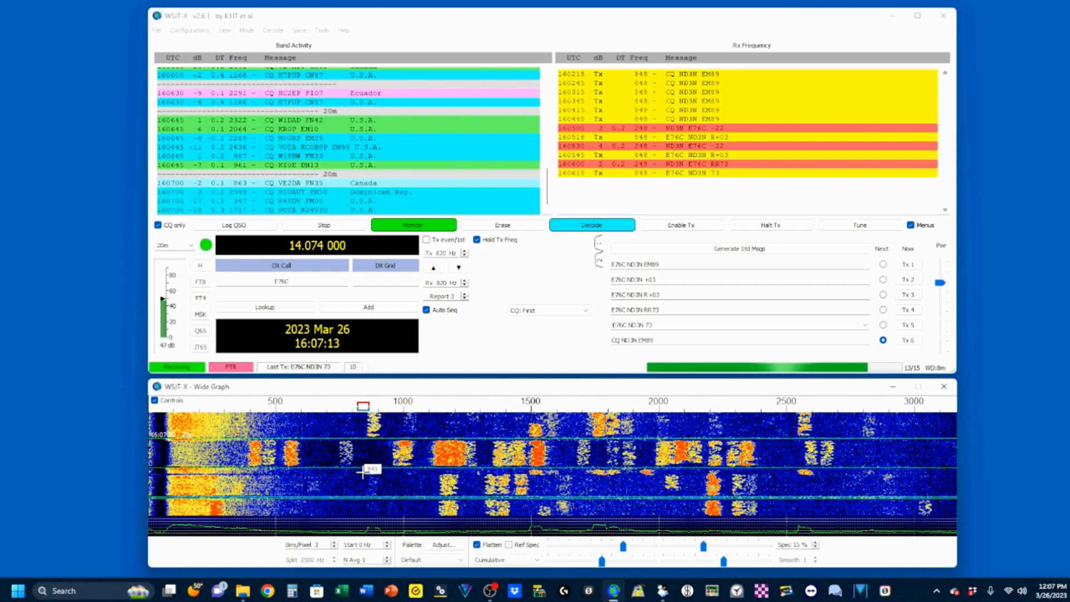
pyautogui.keyDown('ctrl'); pyautogui.click(355, 417); pyautogui.keyUp('ctrl')
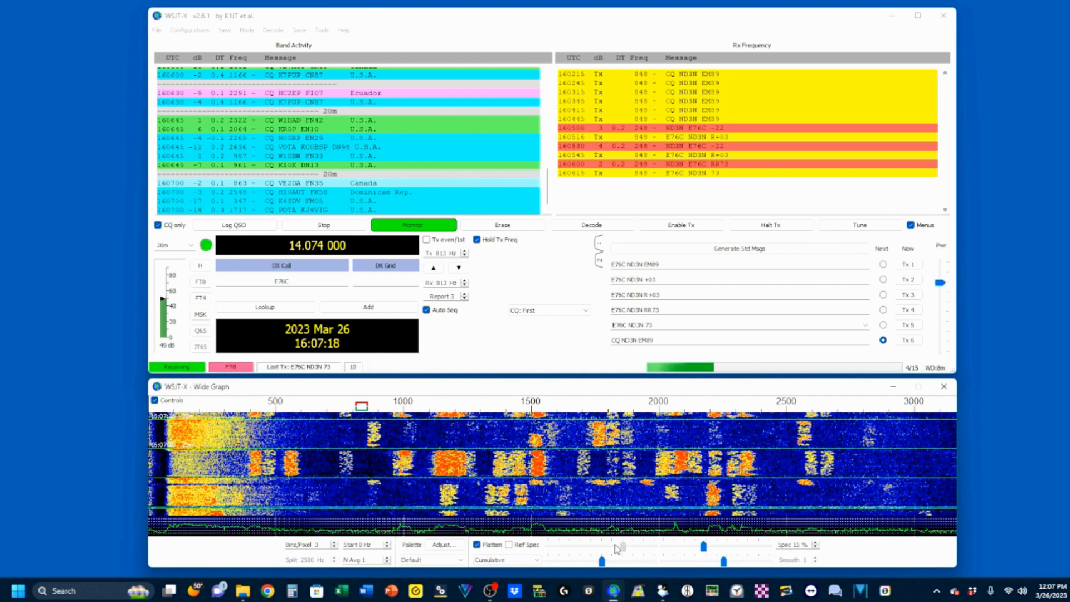
pyautogui.moveTo(615, 544); pyautogui.dragTo(606, 544)
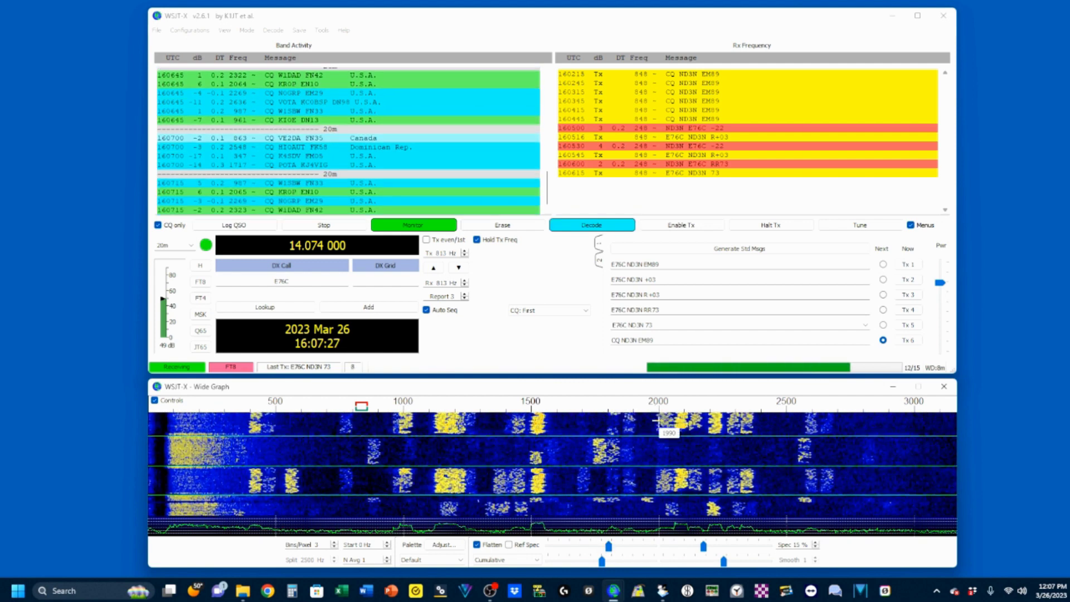
# Clear the old messages from both the Rx Frequency window and the Band Activity window
pyautogui.click(502, 224)
pyautogui.rightClick(437, 147)
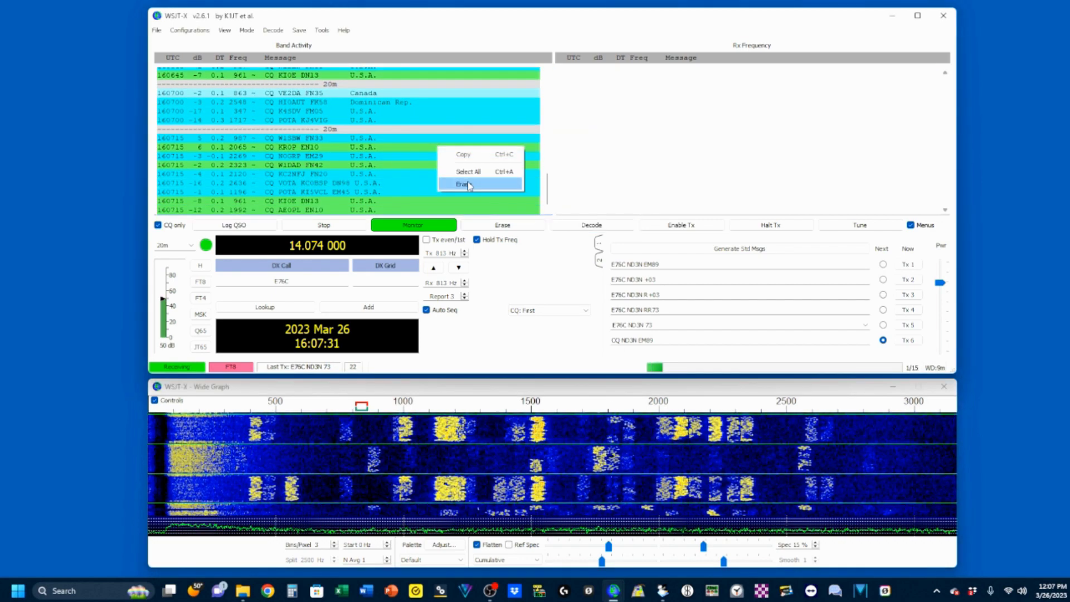
pyautogui.click(465, 184)
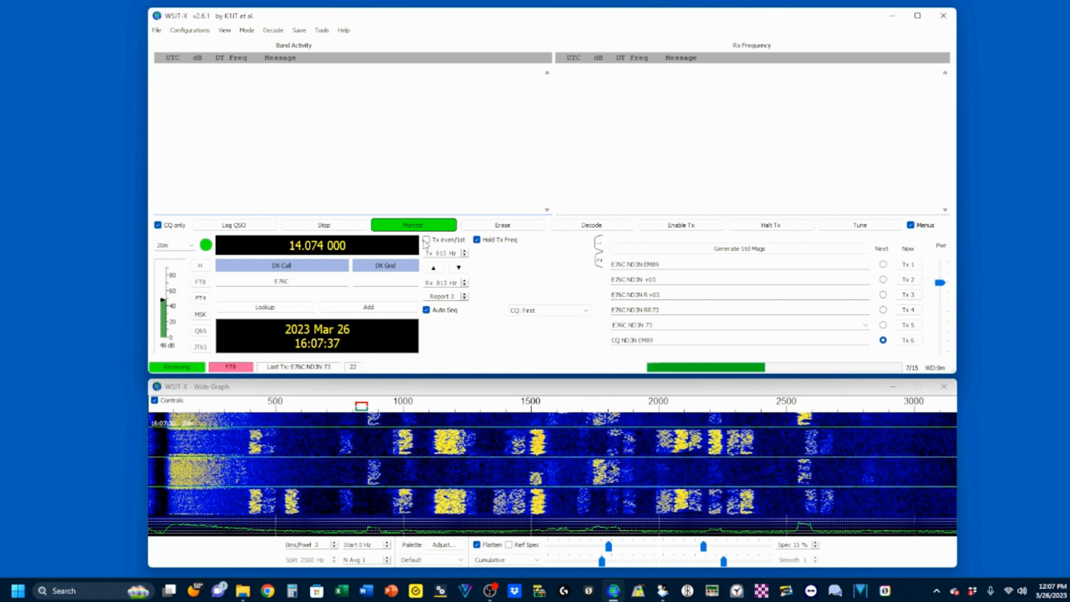
# Turn on Tx even/1st, enable transmitting to call CQ at 813 Hz, and log the completed contact with the answering station
pyautogui.click(426, 239)
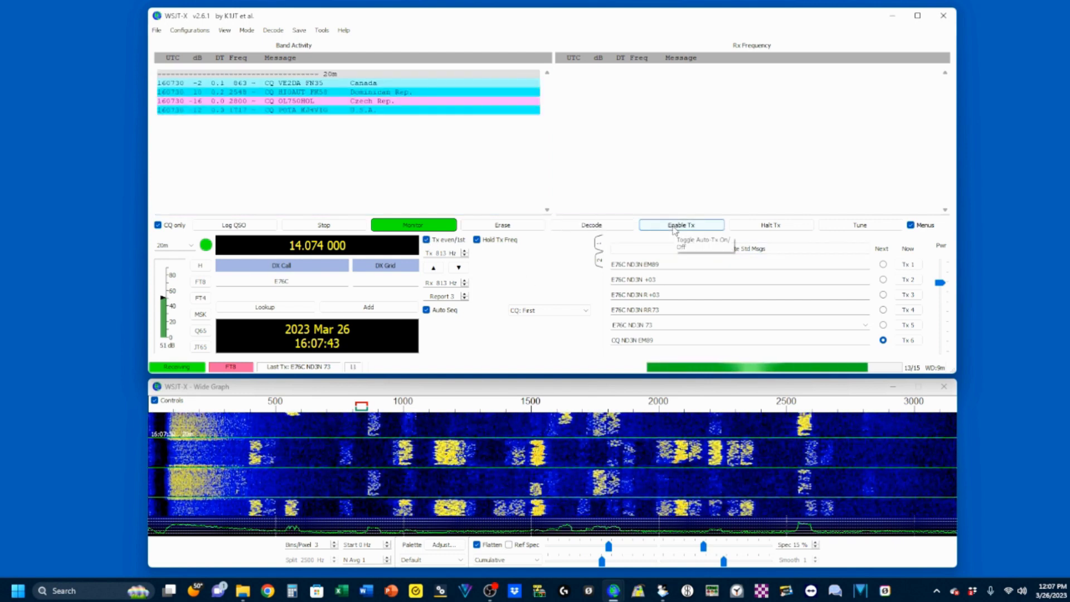
pyautogui.click(674, 226)
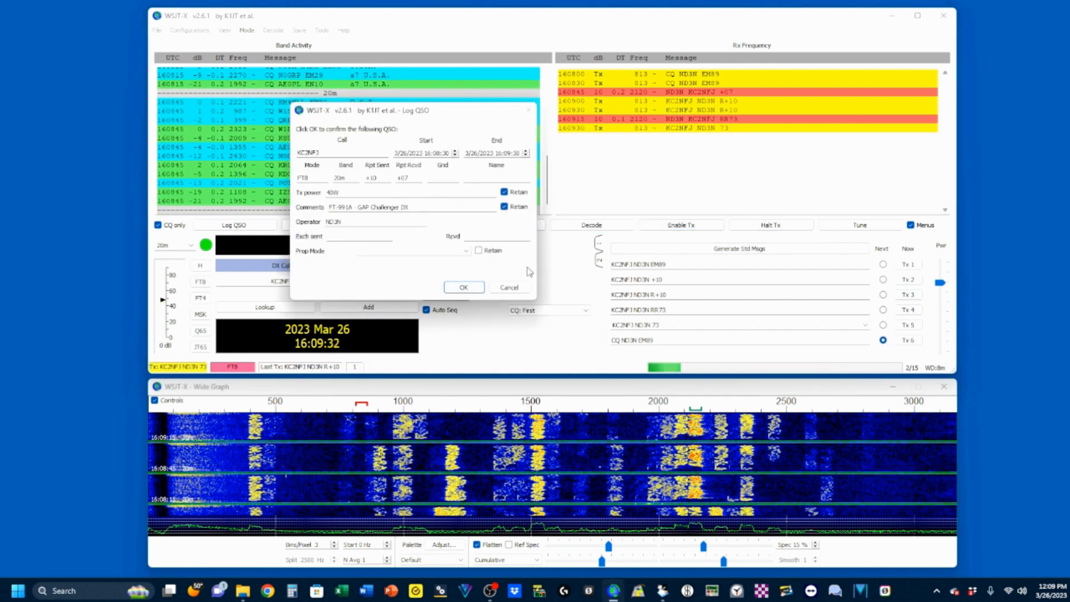
pyautogui.click(464, 287)
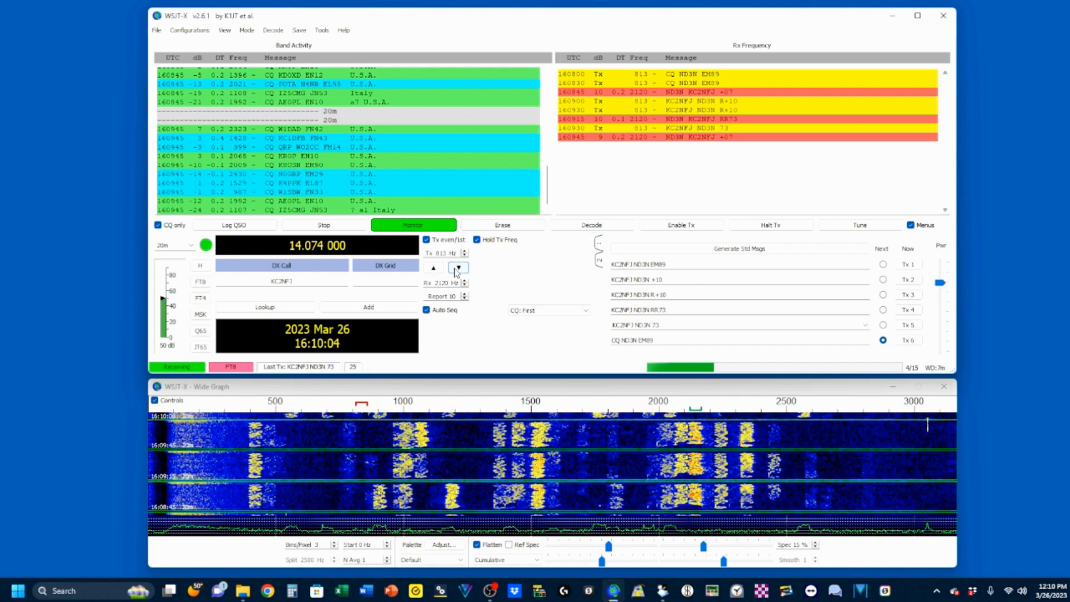
# Move the Tx and Rx offsets to 635 Hz, call CQ there, and log the completed contact with the answering station
pyautogui.click(458, 268)
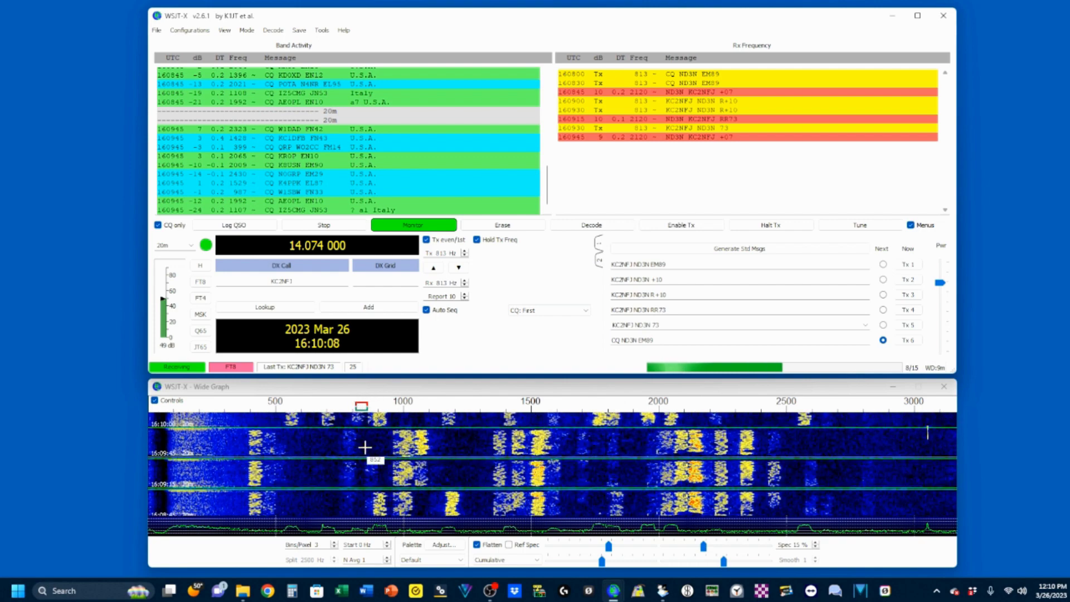
pyautogui.click(311, 413)
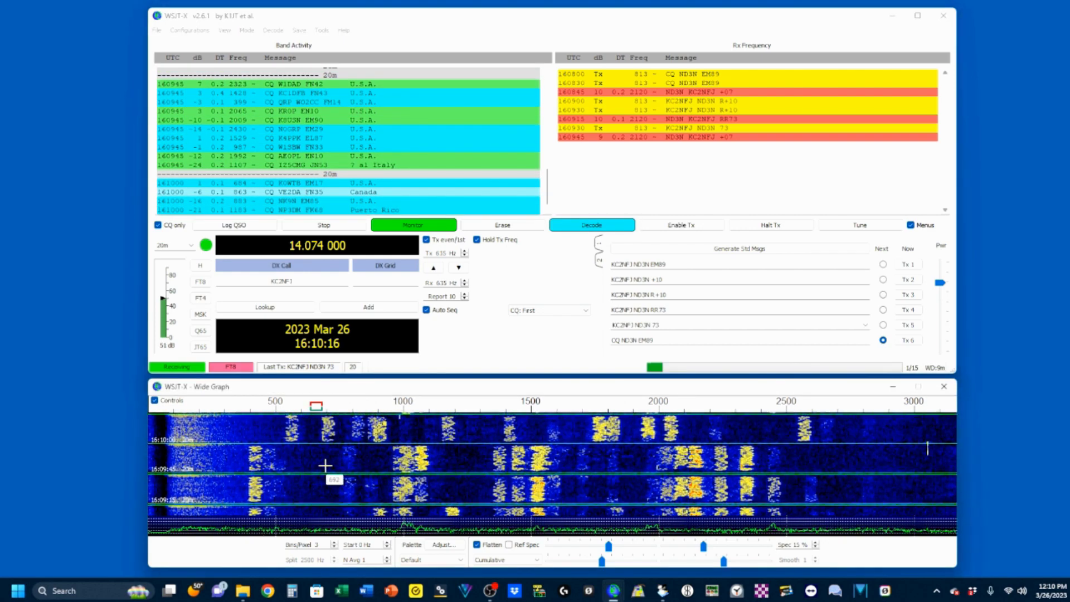
pyautogui.click(686, 225)
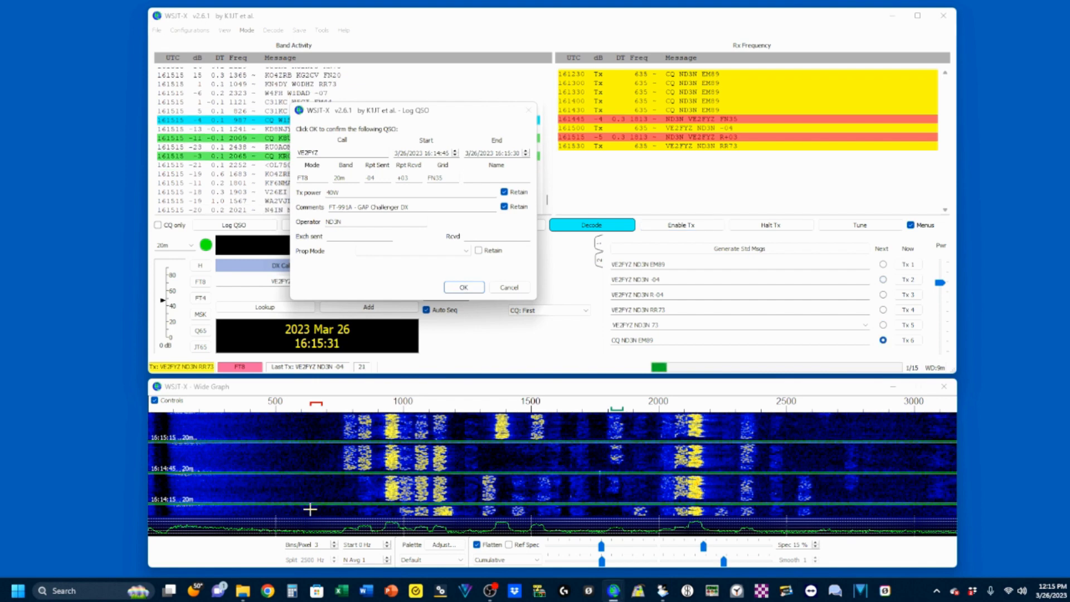
pyautogui.click(464, 287)
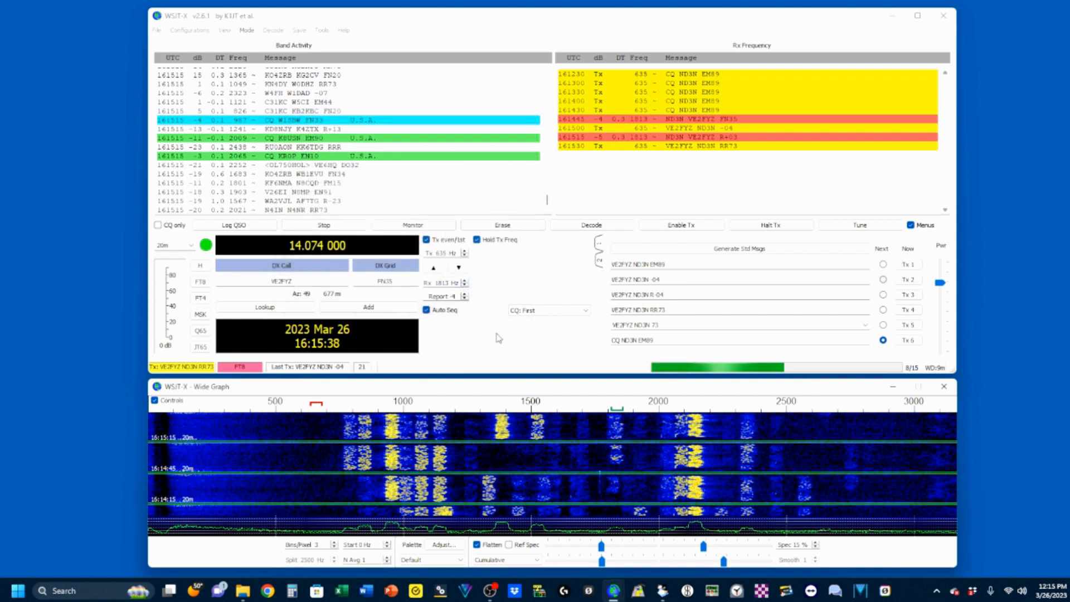